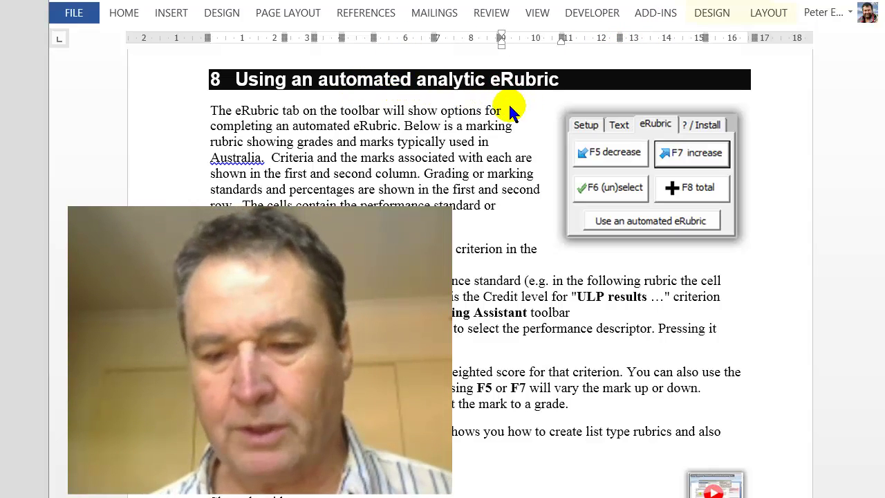
- Scroll down to the page 11 rubric table and briefly select the Referenced evidence descriptor
{"action": "scroll", "coordinate": [417, 119], "scroll_direction": "down", "scroll_amount": 4}
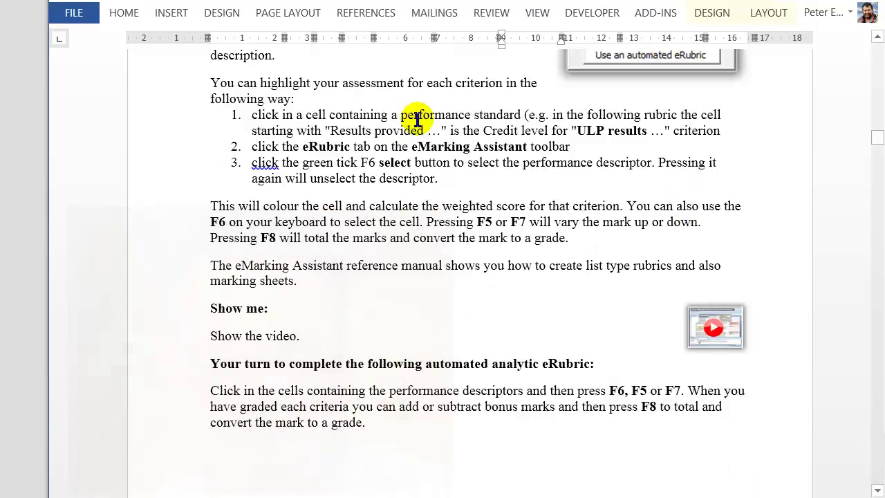
{"action": "scroll", "coordinate": [417, 119], "scroll_direction": "down", "scroll_amount": 14}
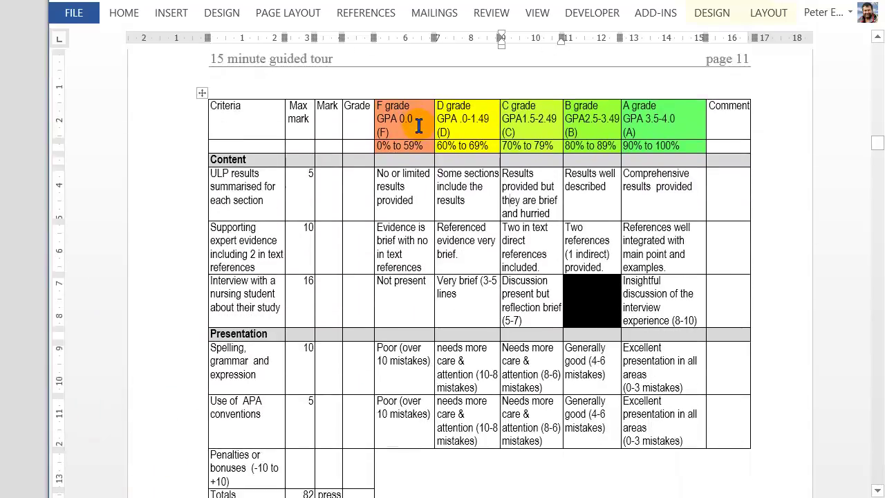
{"action": "scroll", "coordinate": [418, 126], "scroll_direction": "down", "scroll_amount": 1}
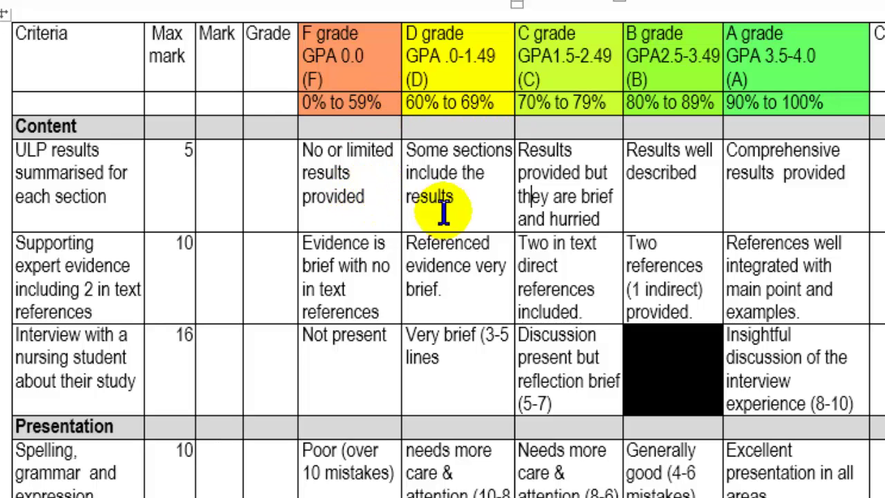
{"action": "left_click_drag", "start_coordinate": [407, 238], "coordinate": [462, 291]}
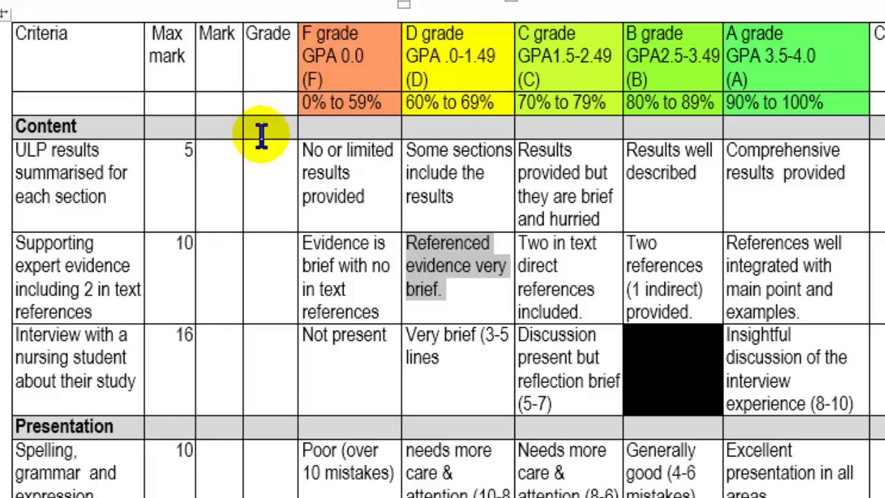
{"action": "left_click", "coordinate": [335, 196]}
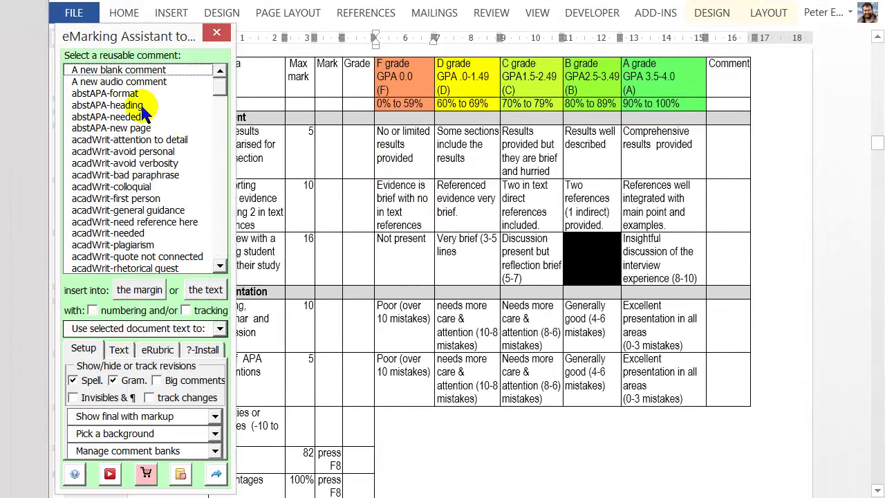
- Move the eMarking Assistant panel aside and show its eRubric tools from the C-grade ULP results cell
{"action": "left_click_drag", "start_coordinate": [167, 41], "coordinate": [126, 38]}
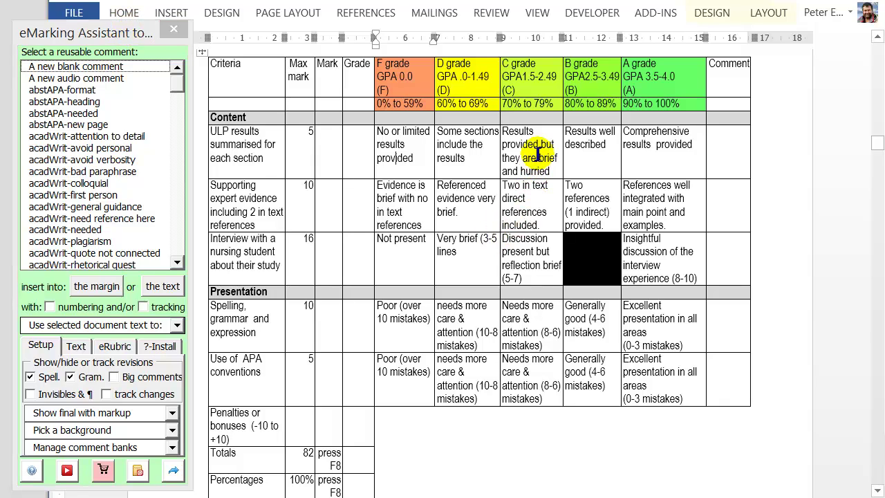
{"action": "left_click", "coordinate": [532, 155]}
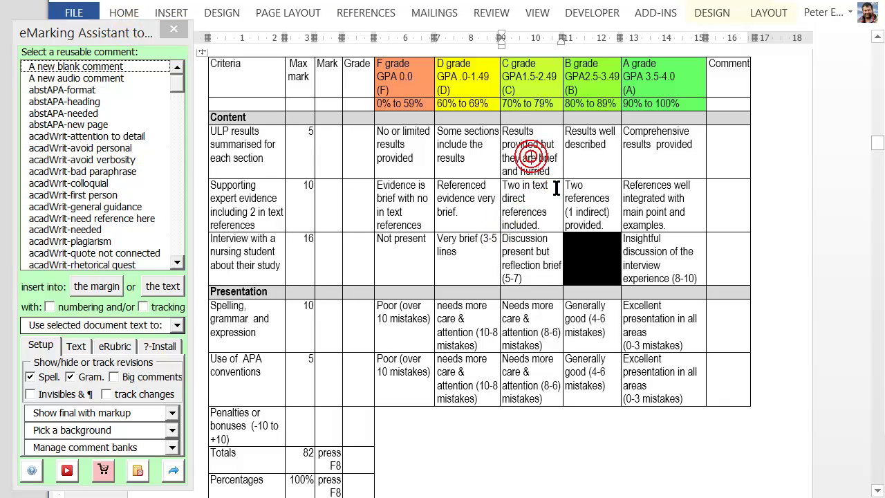
{"action": "left_click", "coordinate": [526, 156]}
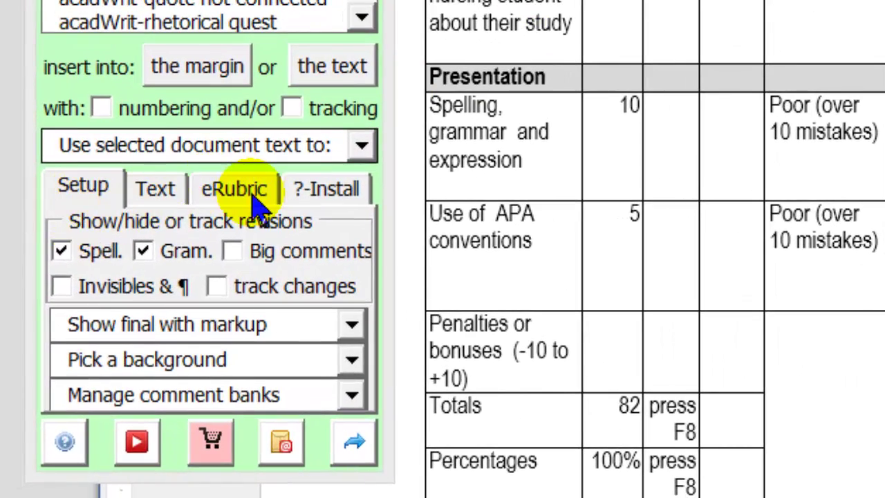
{"action": "left_click", "coordinate": [242, 192]}
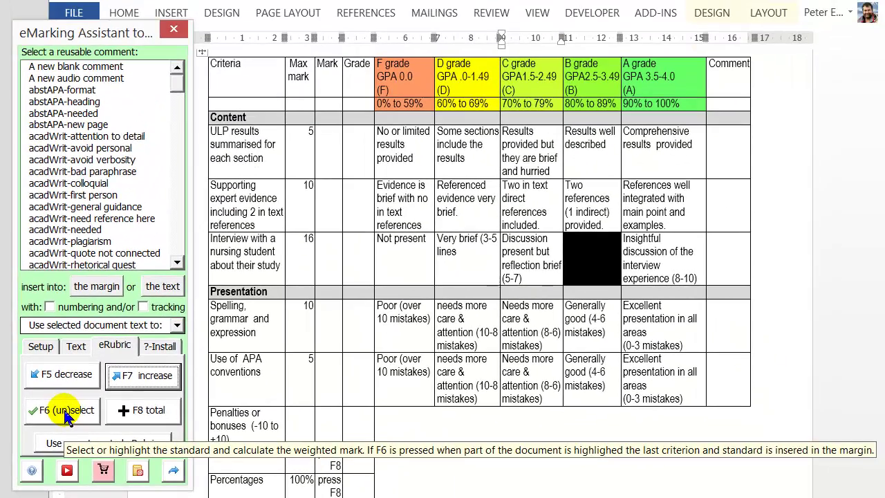
- Mark ULP results C (3.73), supporting evidence D (6.45) and interview A (15.2)
{"action": "left_click", "coordinate": [69, 415]}
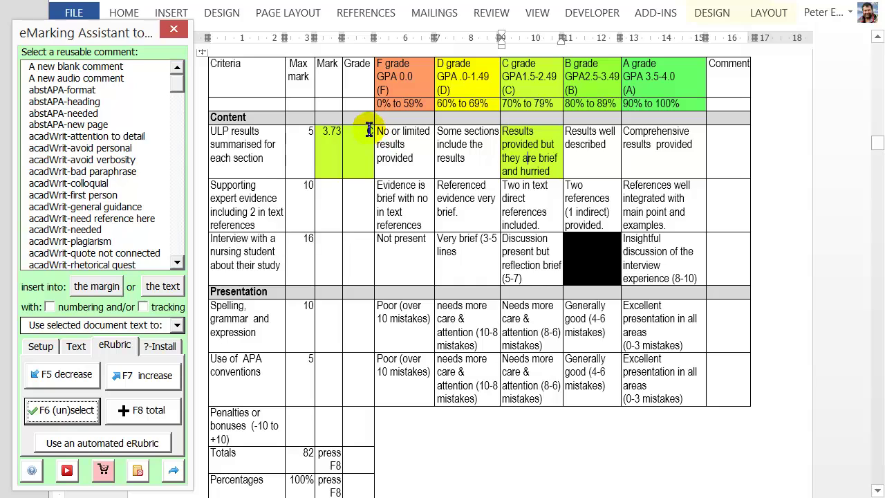
{"action": "left_click", "coordinate": [452, 200]}
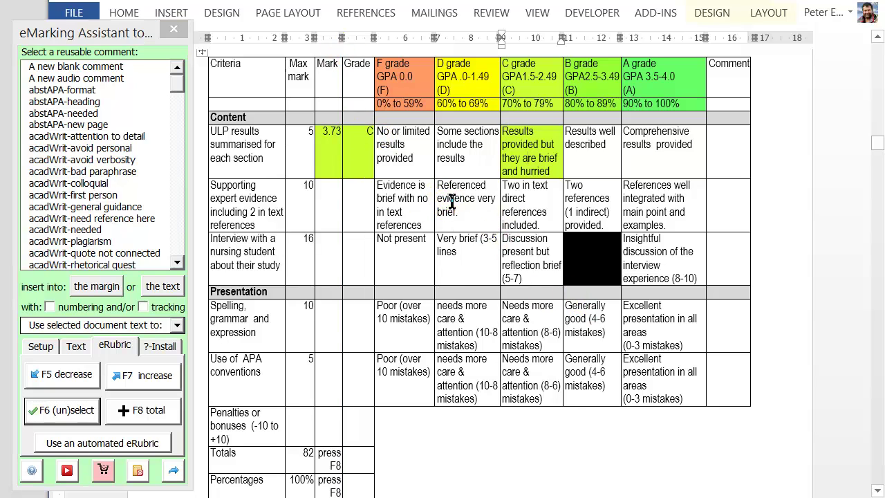
{"action": "left_click", "coordinate": [55, 417]}
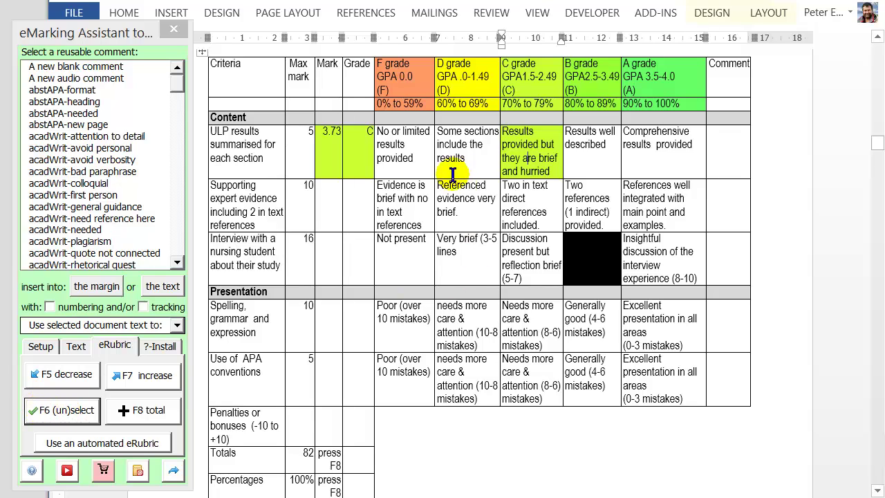
{"action": "left_click", "coordinate": [464, 199]}
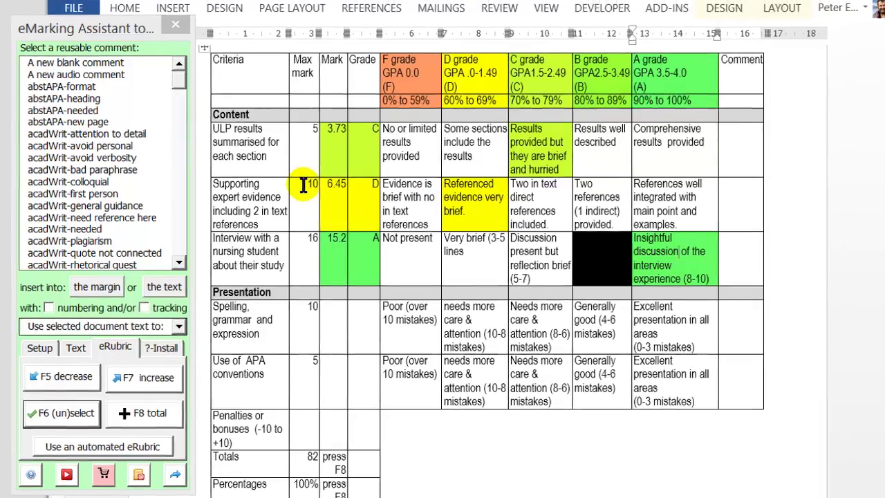
{"action": "double_click", "coordinate": [308, 186]}
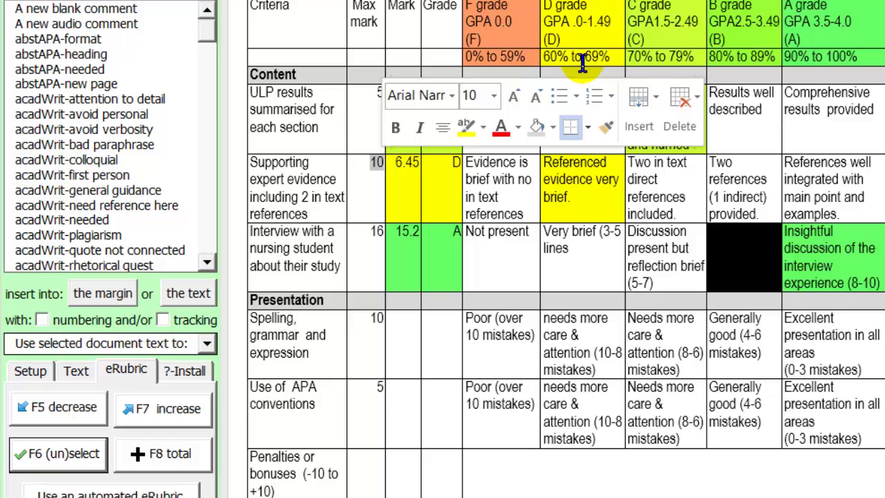
- Raise supporting evidence from 6.45 to 7.9 with F7, switching it to the C-grade descriptor
{"action": "left_click", "coordinate": [396, 181]}
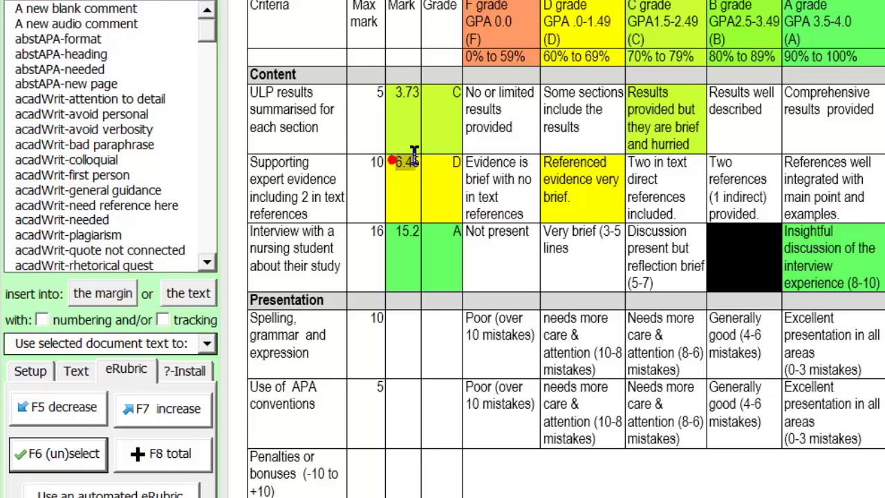
{"action": "left_click", "coordinate": [596, 179]}
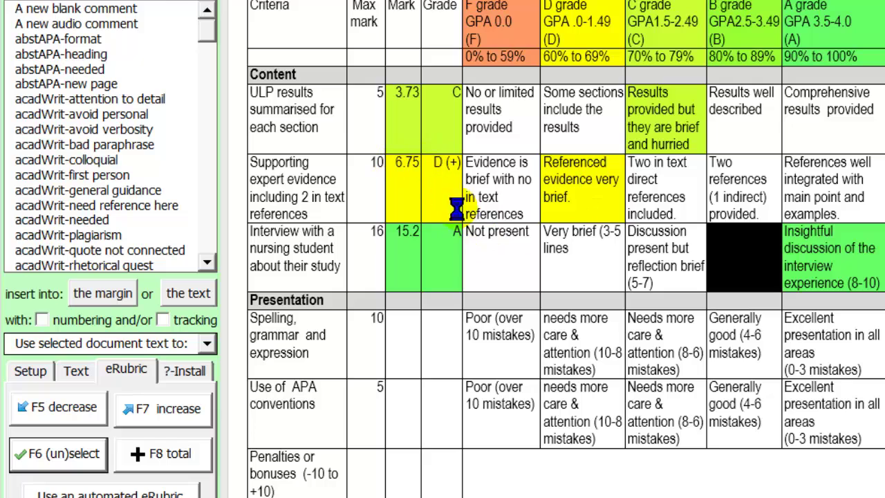
{"action": "key", "text": "F7"}
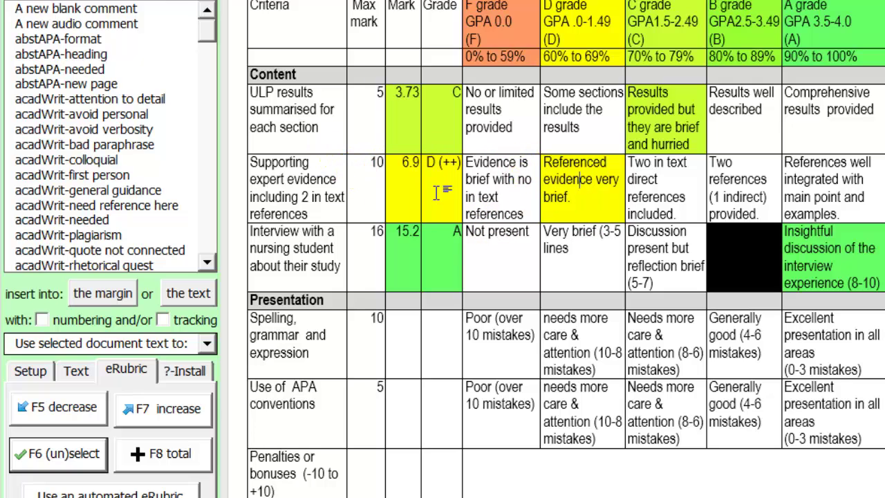
{"action": "left_click", "coordinate": [640, 201]}
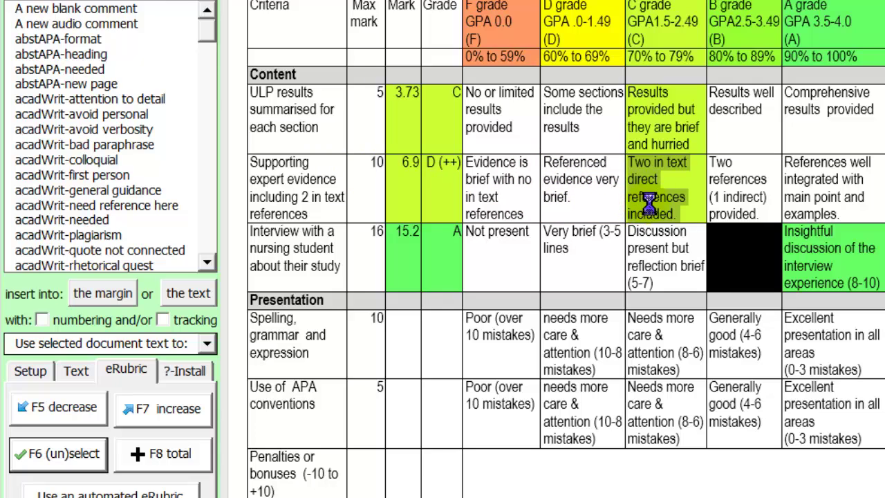
{"action": "key", "text": "F7"}
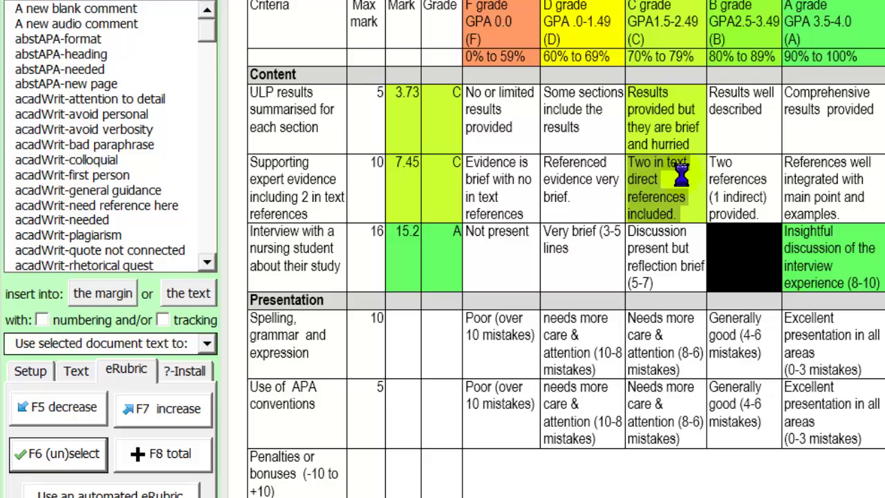
{"action": "key", "text": "F7"}
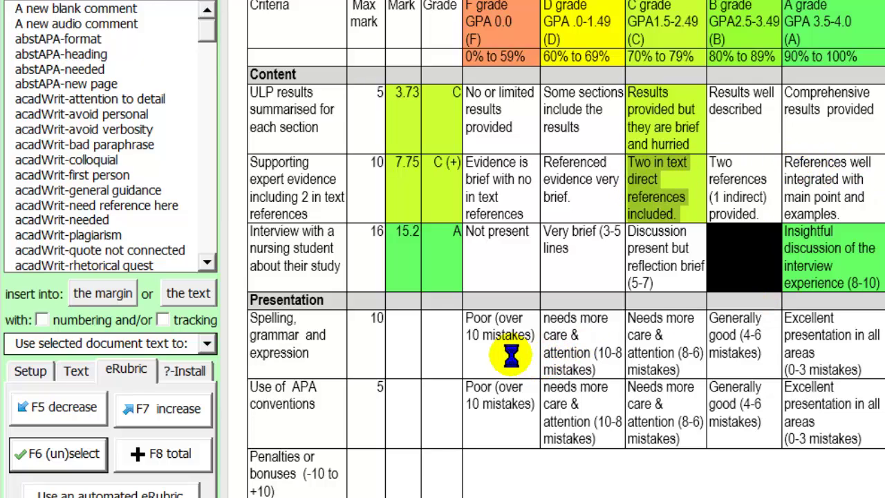
{"action": "key", "text": "F7"}
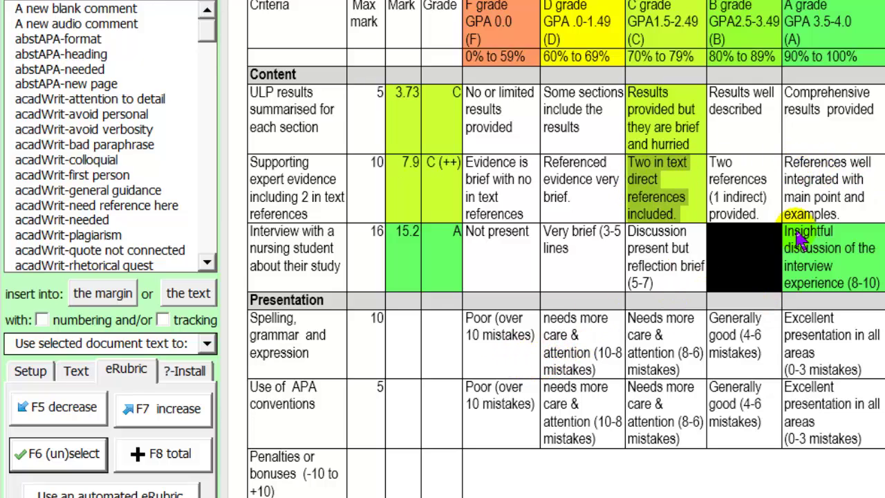
- Try selecting the interview row's black B-grade cell with F6, then dismiss the warning
{"action": "left_click", "coordinate": [739, 255]}
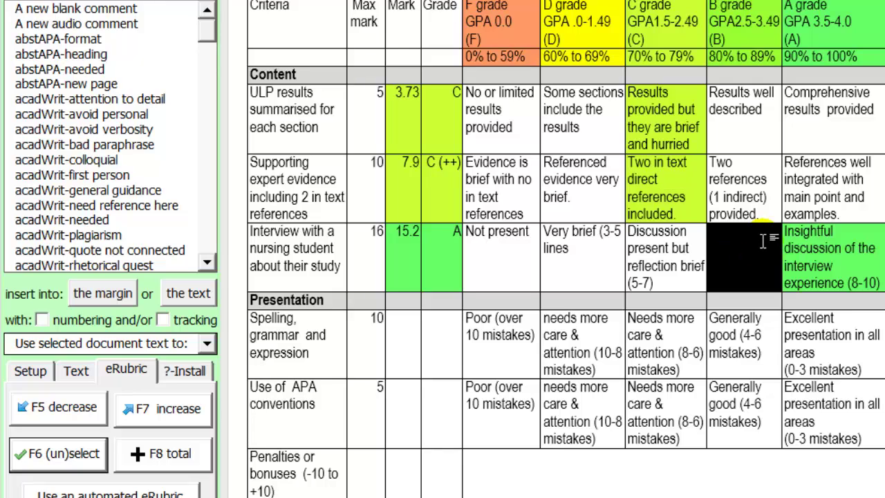
{"action": "key", "text": "F6"}
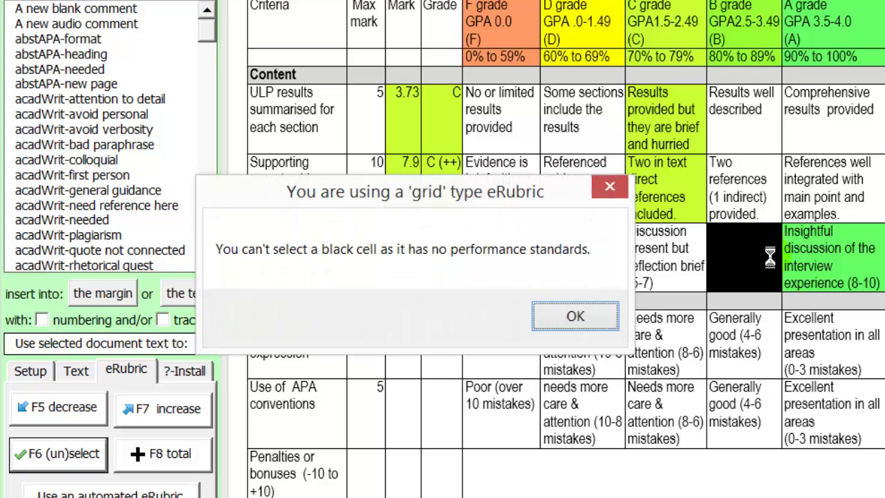
{"action": "left_click", "coordinate": [610, 187]}
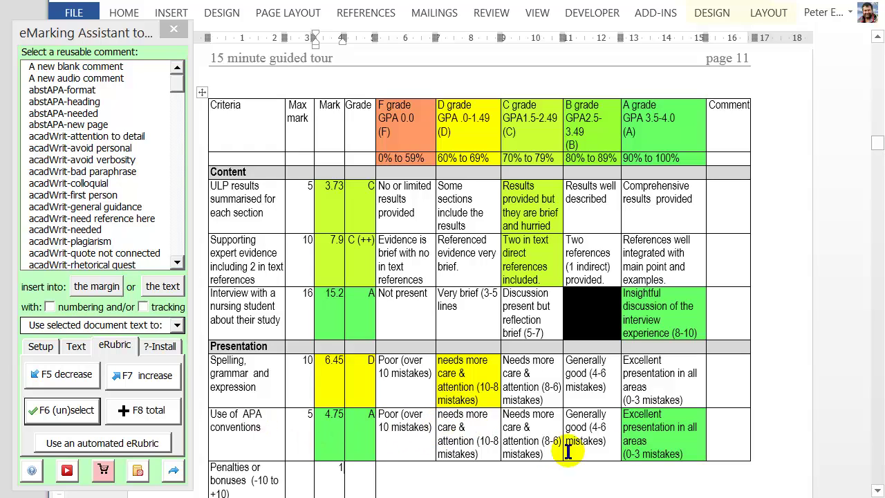
- Regrade APA conventions to Poor (F, 1.48) and change the penalties/bonuses mark from 1 to 2
{"action": "left_click", "coordinate": [430, 427]}
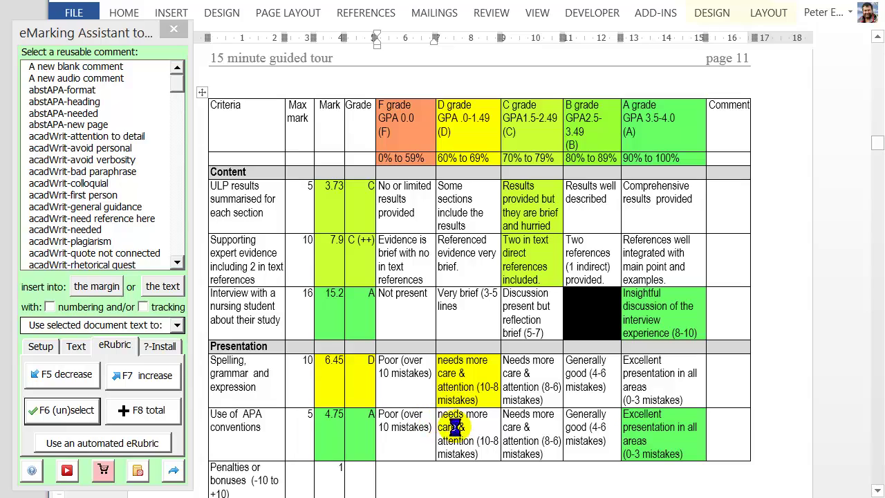
{"action": "left_click", "coordinate": [420, 434]}
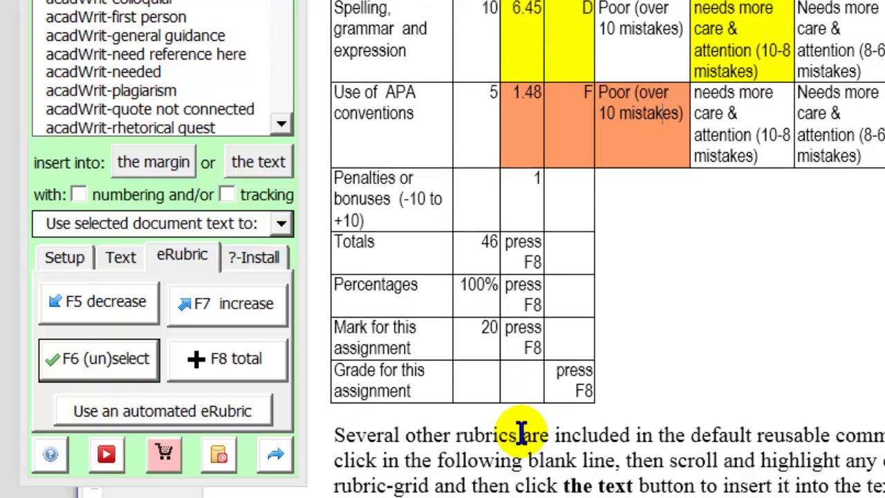
{"action": "scroll", "coordinate": [470, 449], "scroll_direction": "down", "scroll_amount": 1}
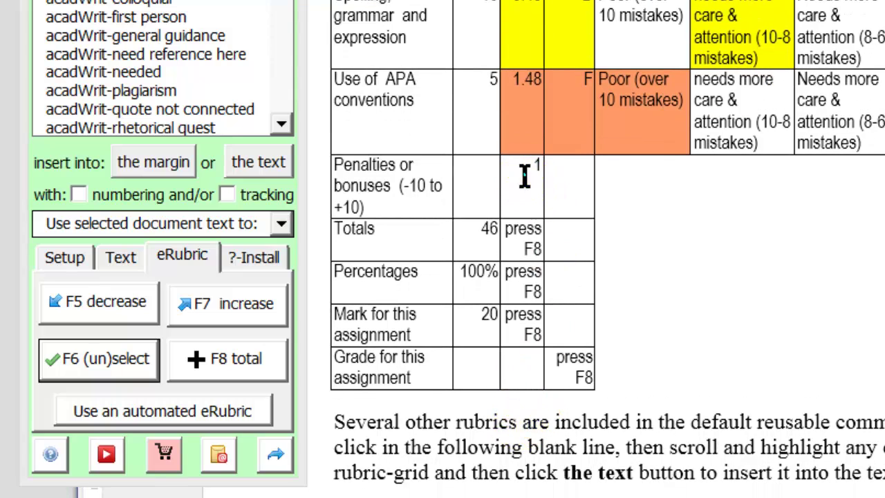
{"action": "left_click", "coordinate": [473, 443]}
{"action": "type", "text": "1"}
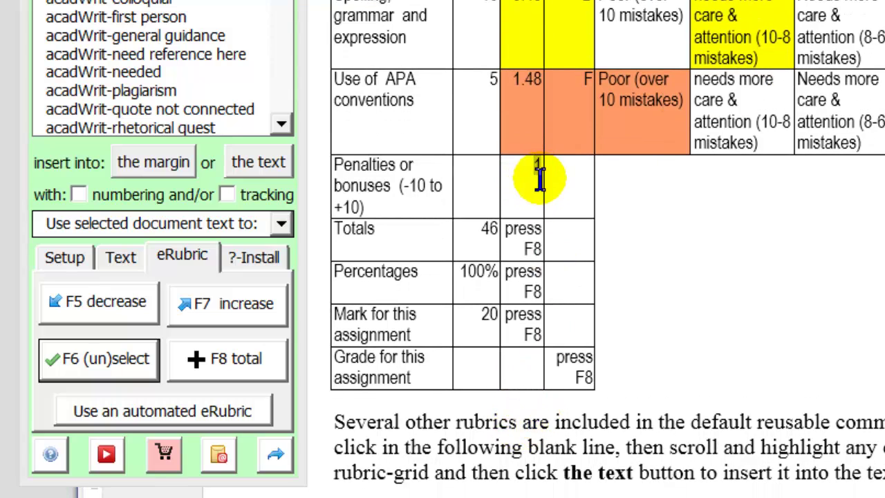
{"action": "double_click", "coordinate": [540, 178]}
{"action": "type", "text": "2"}
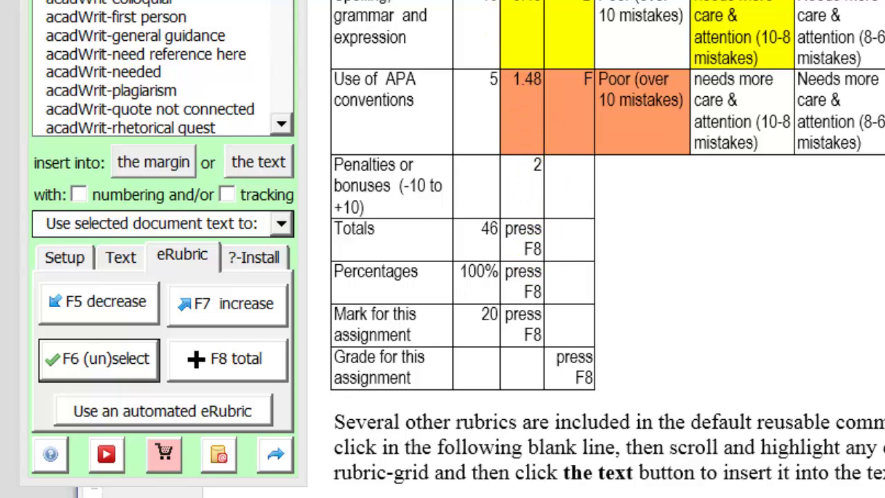
- Calculate totals with F8: 36.8 of 46, 80%, mark 16 of 20, grade B(-)
{"action": "key", "text": "F8"}
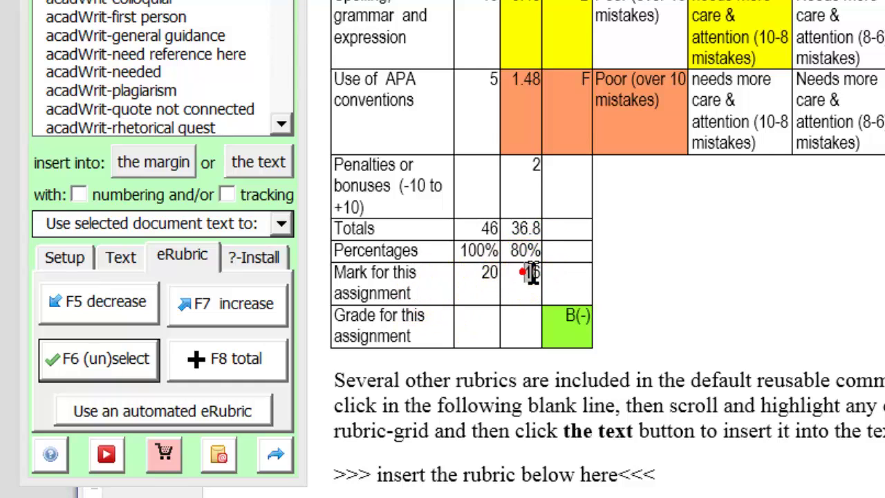
{"action": "double_click", "coordinate": [531, 273]}
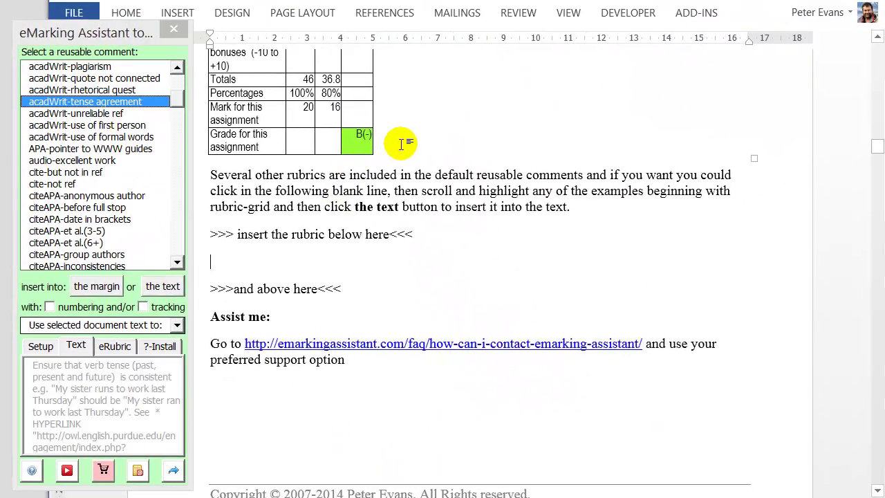
- Choose 'rubric-grid eg Aust.' from the reusable comments and insert it on the blank line
{"action": "scroll", "coordinate": [401, 143], "scroll_direction": "up", "scroll_amount": 4}
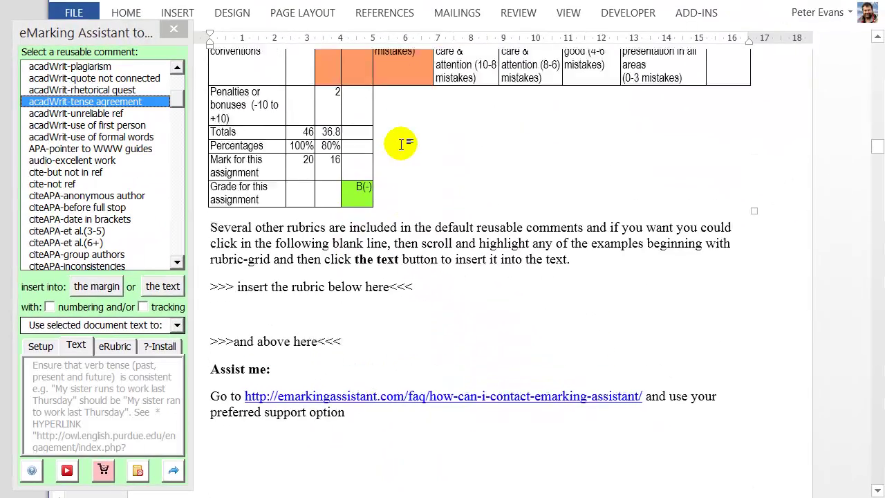
{"action": "scroll", "coordinate": [401, 143], "scroll_direction": "down", "scroll_amount": 2}
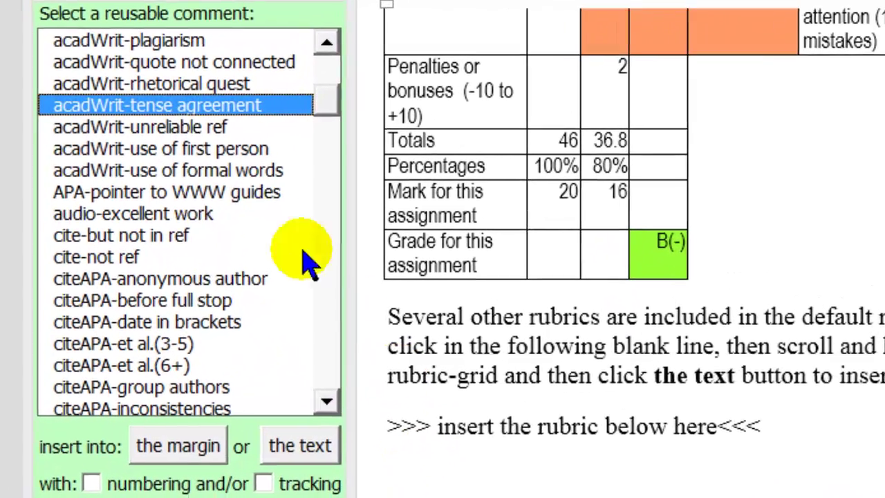
{"action": "left_click", "coordinate": [99, 160]}
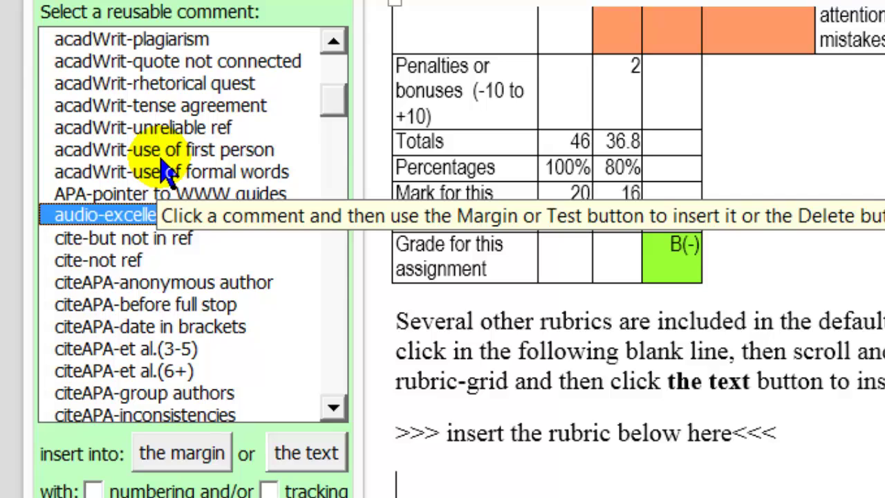
{"action": "type", "text": "ru"}
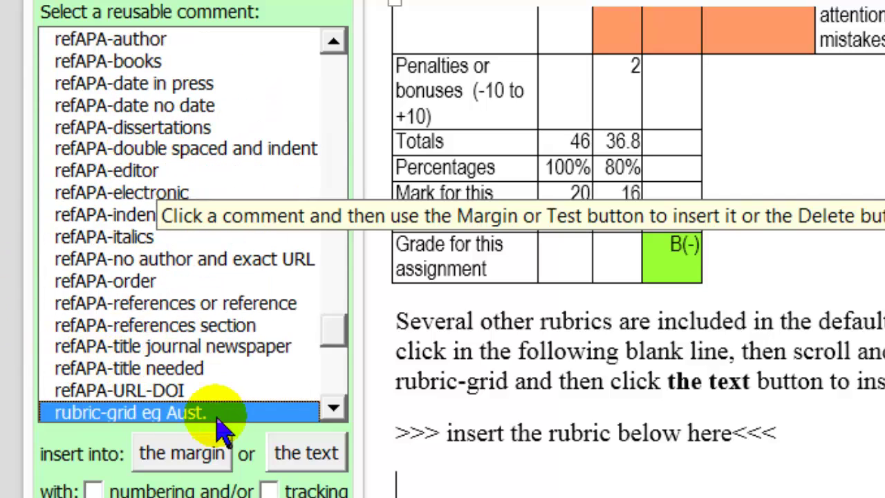
{"action": "left_click", "coordinate": [335, 410]}
{"action": "left_click", "coordinate": [333, 409]}
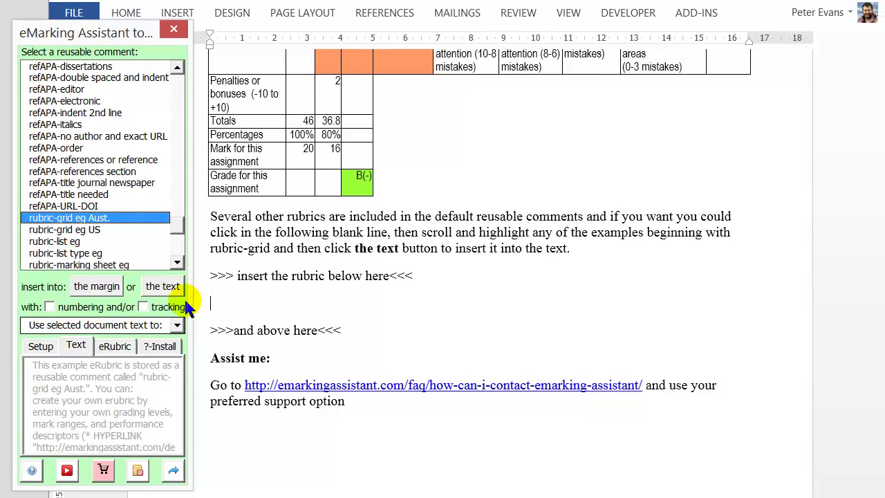
{"action": "left_click", "coordinate": [322, 462]}
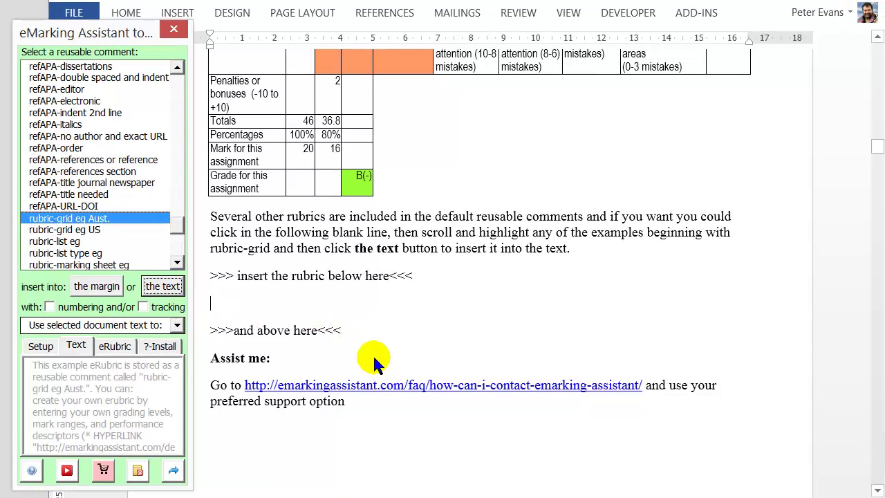